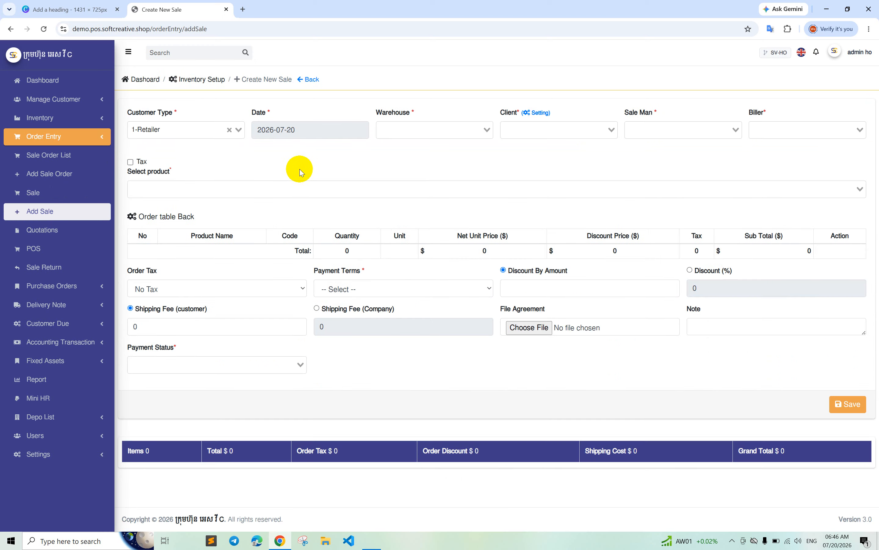
Step: Keep the customer type as 1-Retailer and set the sale's warehouse to ឃ្លាំង SV
{"action": "left_click", "coordinate": [185, 129]}
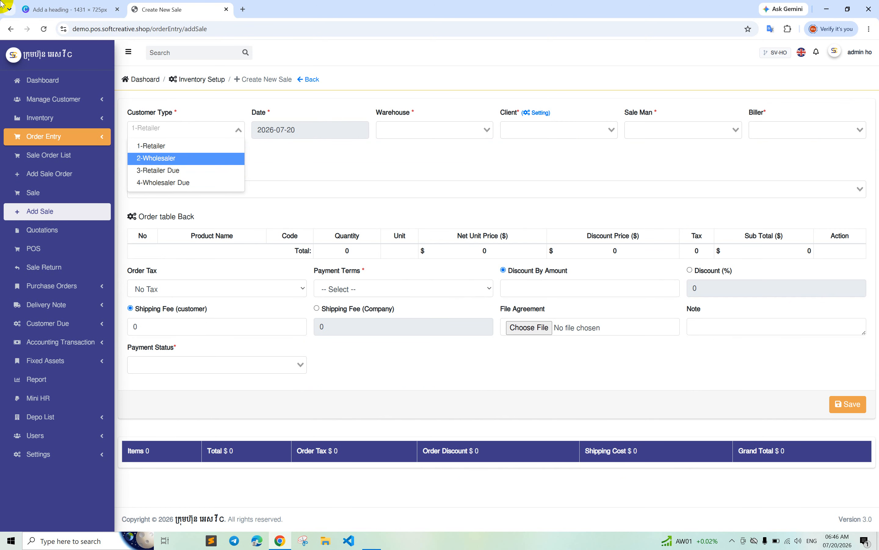
{"action": "left_click", "coordinate": [307, 145]}
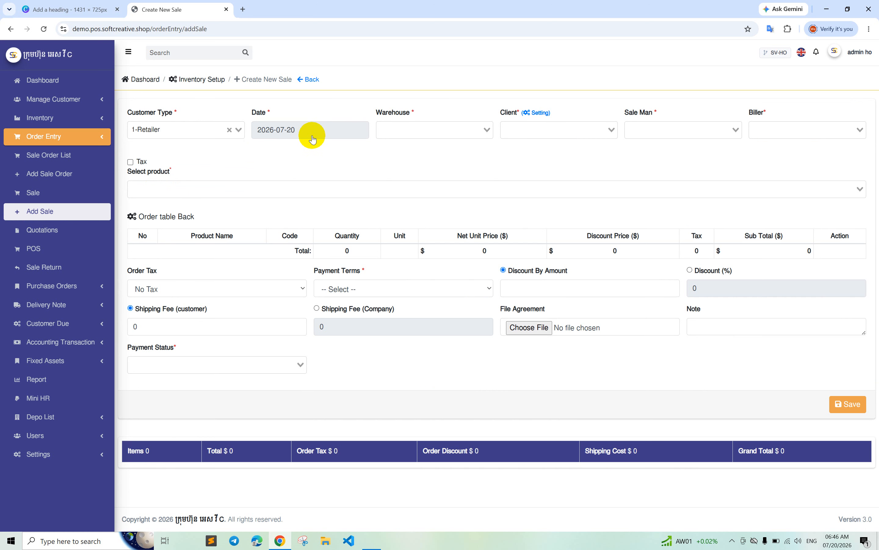
{"action": "left_click", "coordinate": [400, 132]}
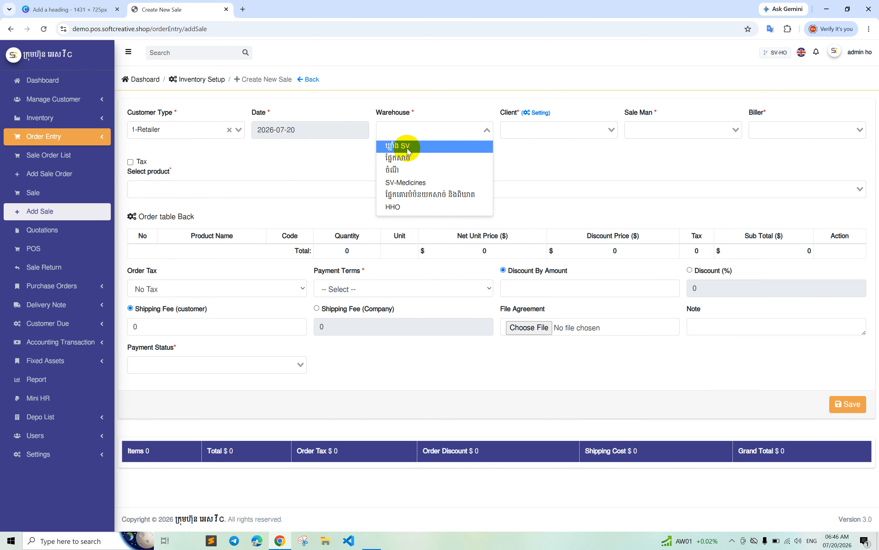
{"action": "left_click", "coordinate": [402, 147]}
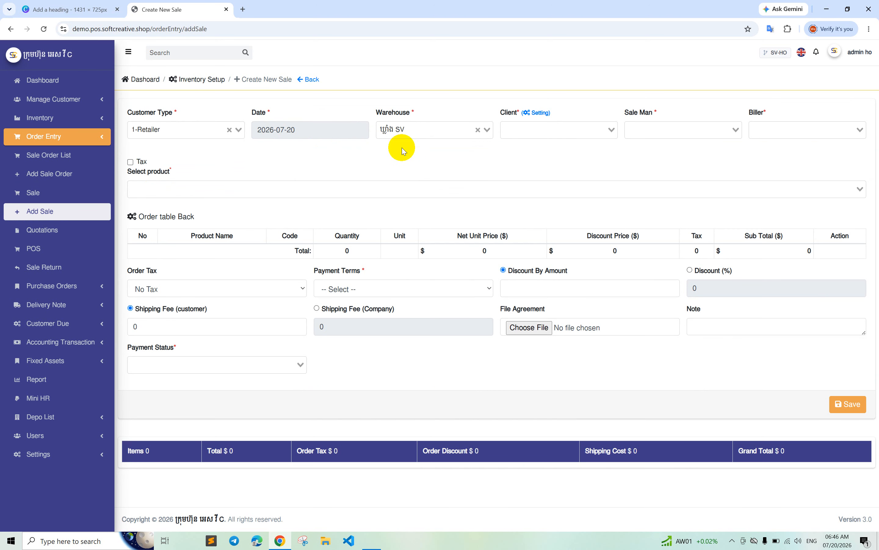
Step: Select an existing customer from the client list for the sale
{"action": "left_click", "coordinate": [550, 132]}
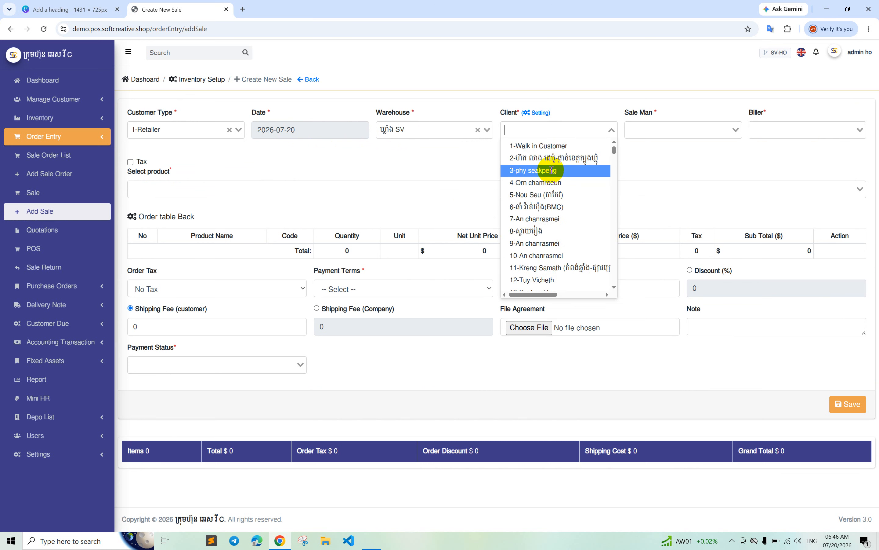
{"action": "scroll", "coordinate": [542, 174], "scroll_direction": "down", "scroll_amount": 20}
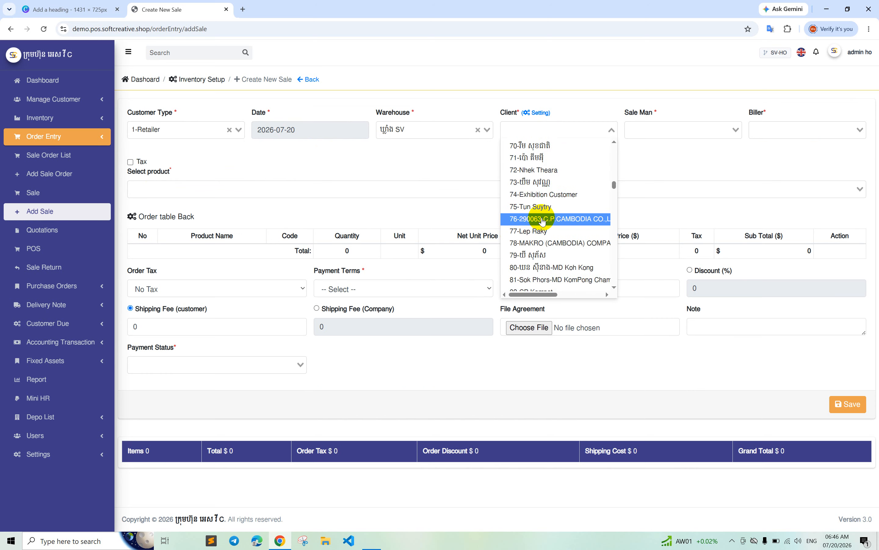
{"action": "left_click", "coordinate": [541, 182]}
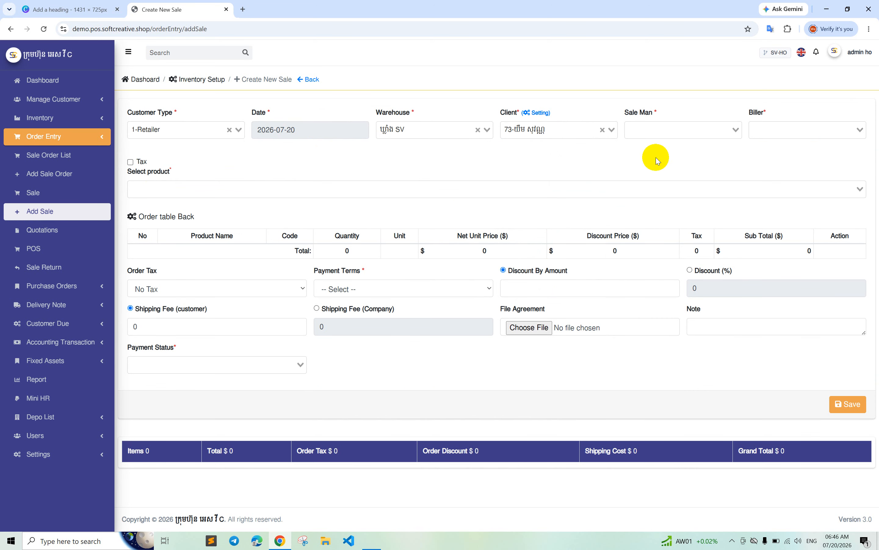
Step: Assign a sale man and a biller from the staff lists to the sale
{"action": "left_click", "coordinate": [666, 132]}
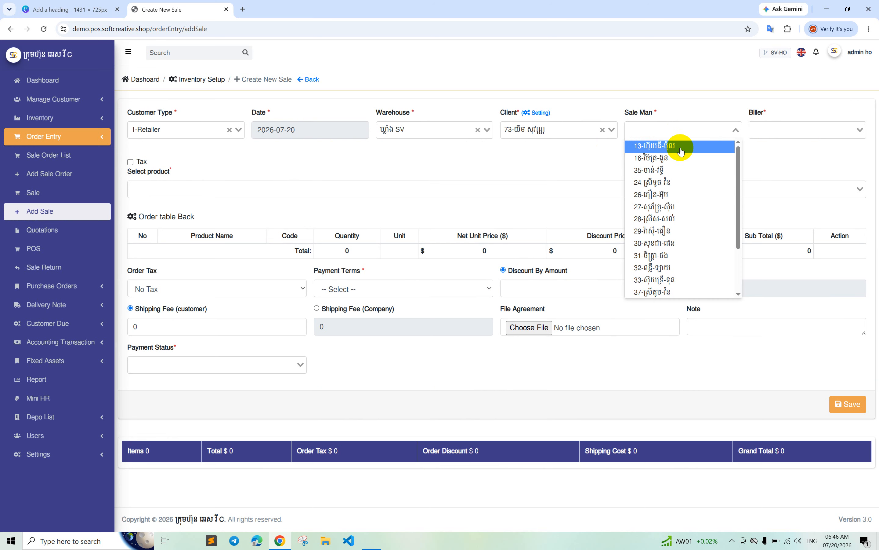
{"action": "left_click", "coordinate": [667, 160]}
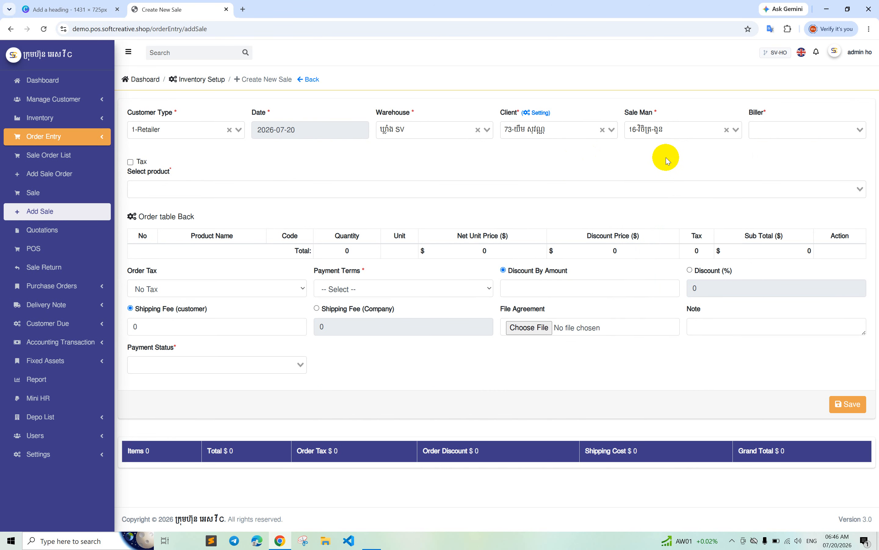
{"action": "left_click", "coordinate": [760, 137]}
{"action": "left_click", "coordinate": [770, 145]}
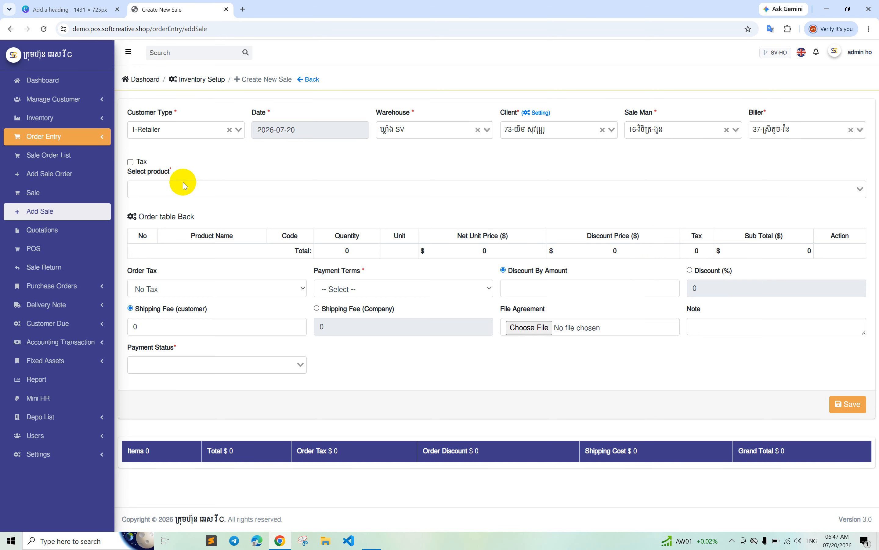
Step: Add the products with codes 78686400, 26608159 and 3226284 to the order table
{"action": "left_click", "coordinate": [248, 195]}
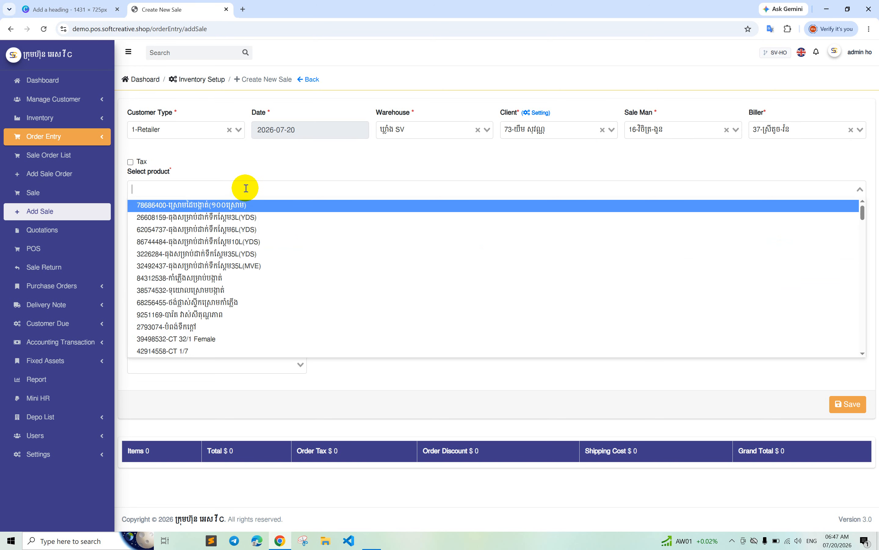
{"action": "left_click", "coordinate": [249, 206]}
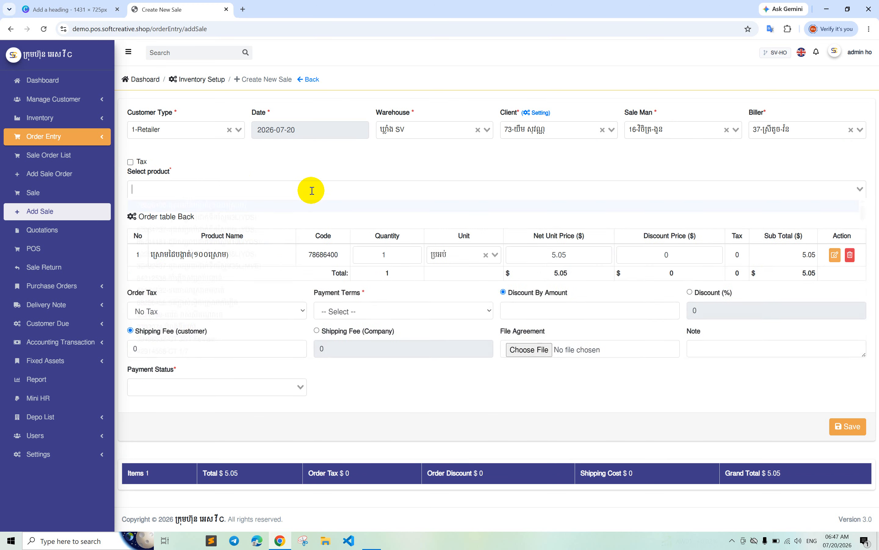
{"action": "left_click", "coordinate": [308, 191]}
{"action": "left_click", "coordinate": [257, 218]}
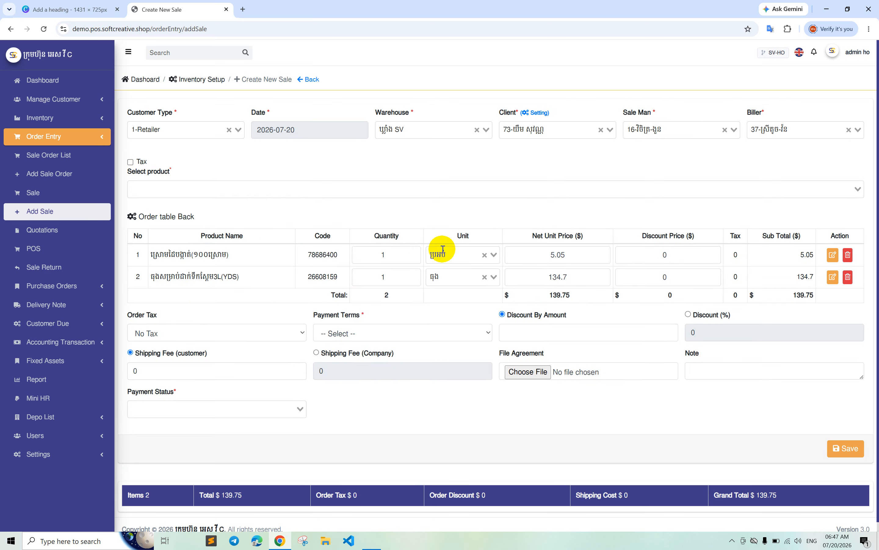
{"action": "left_click", "coordinate": [300, 187]}
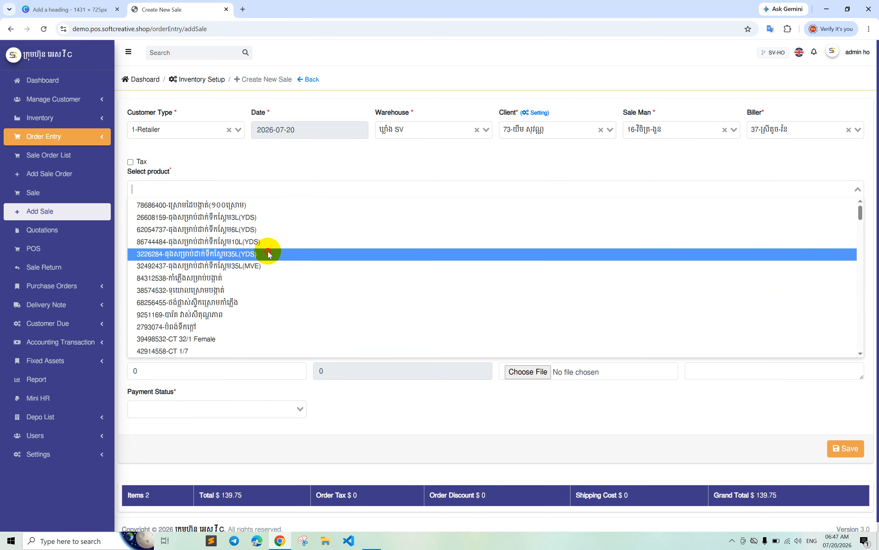
{"action": "left_click", "coordinate": [267, 252]}
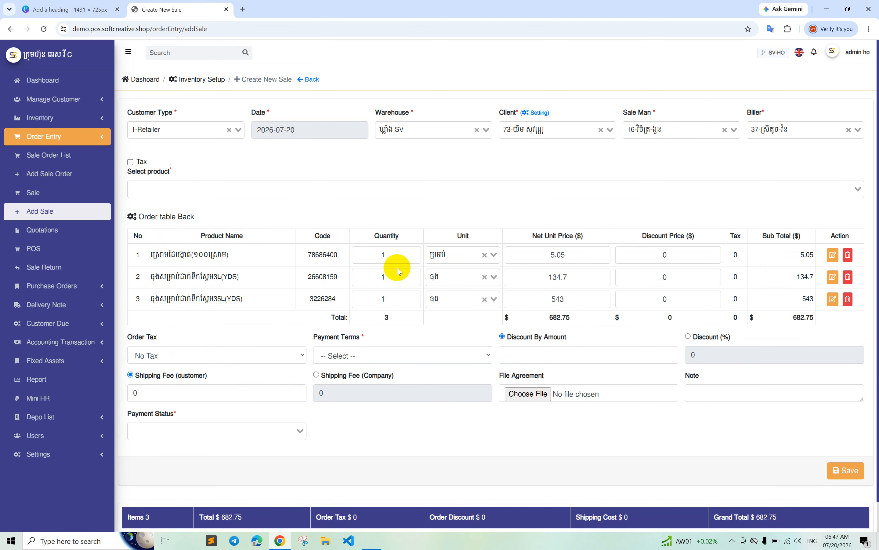
Step: Set the sale's payment terms to General Sale
{"action": "double_click", "coordinate": [382, 253]}
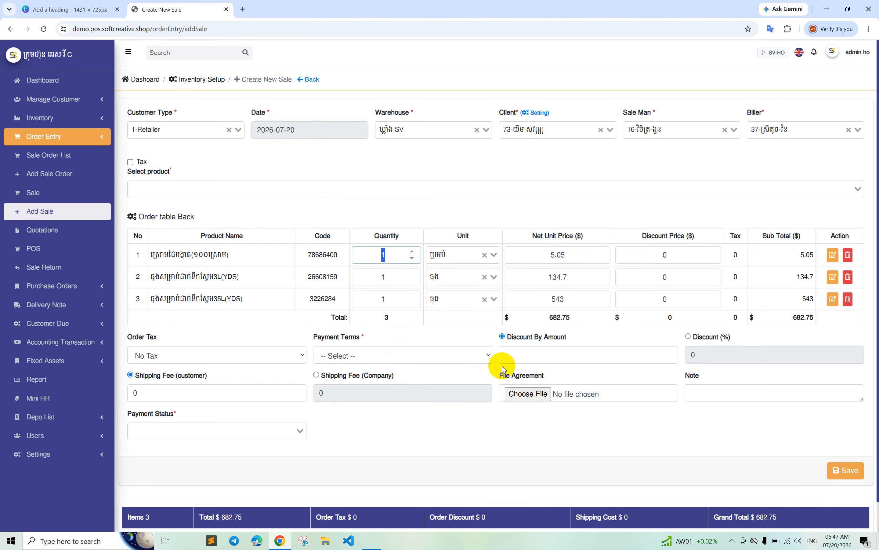
{"action": "scroll", "coordinate": [501, 366], "scroll_direction": "down", "scroll_amount": 1}
{"action": "left_click", "coordinate": [383, 322]}
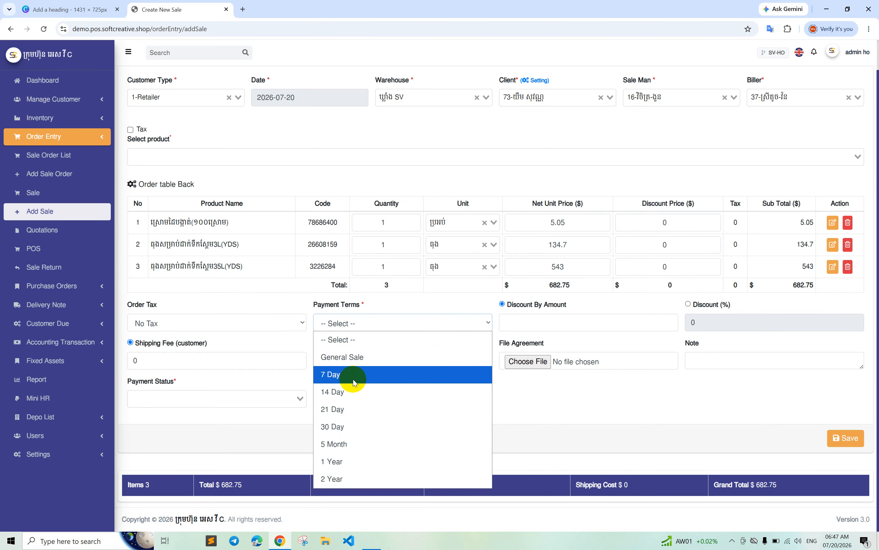
{"action": "left_click", "coordinate": [354, 357]}
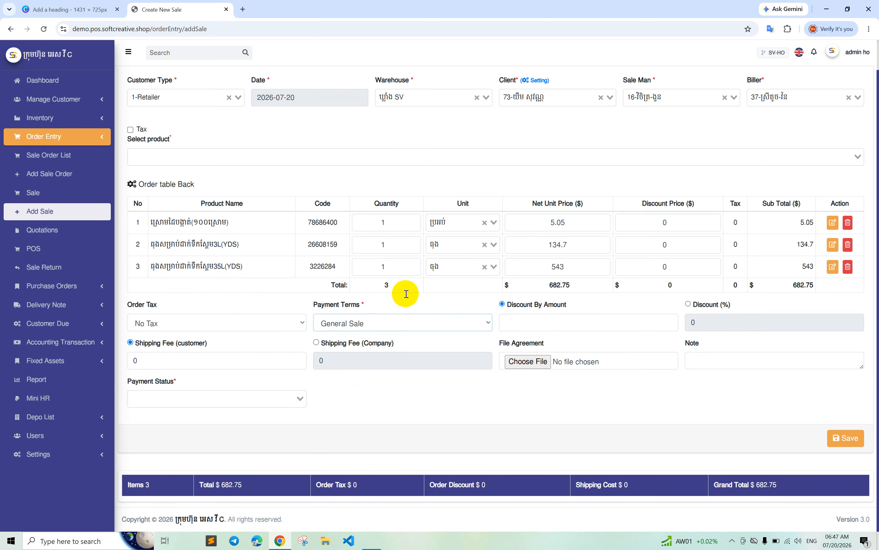
Step: Change the sale's payment terms to 7 Day
{"action": "scroll", "coordinate": [406, 294], "scroll_direction": "up", "scroll_amount": 1}
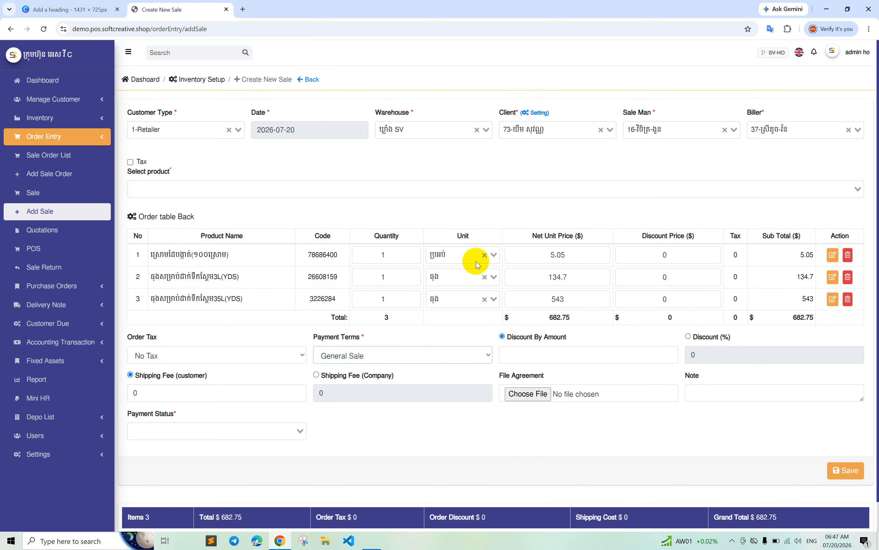
{"action": "left_click", "coordinate": [427, 359]}
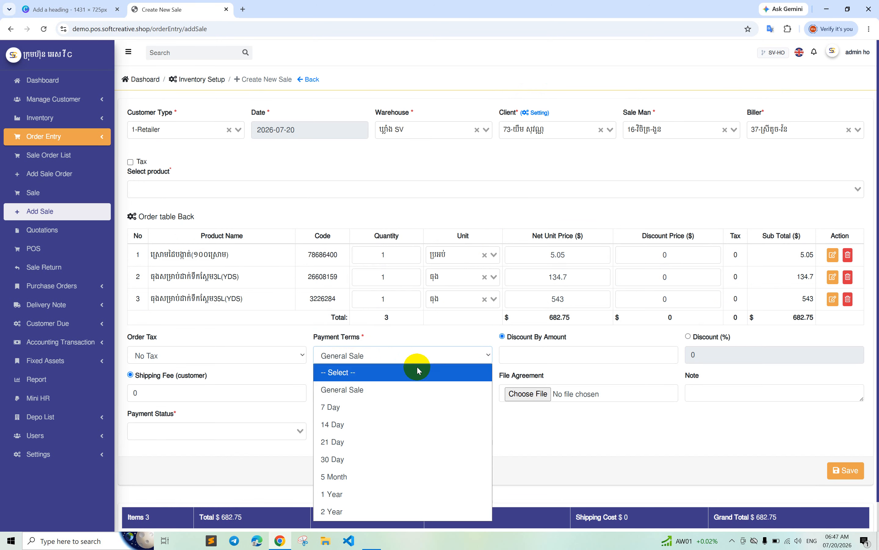
{"action": "left_click", "coordinate": [359, 408]}
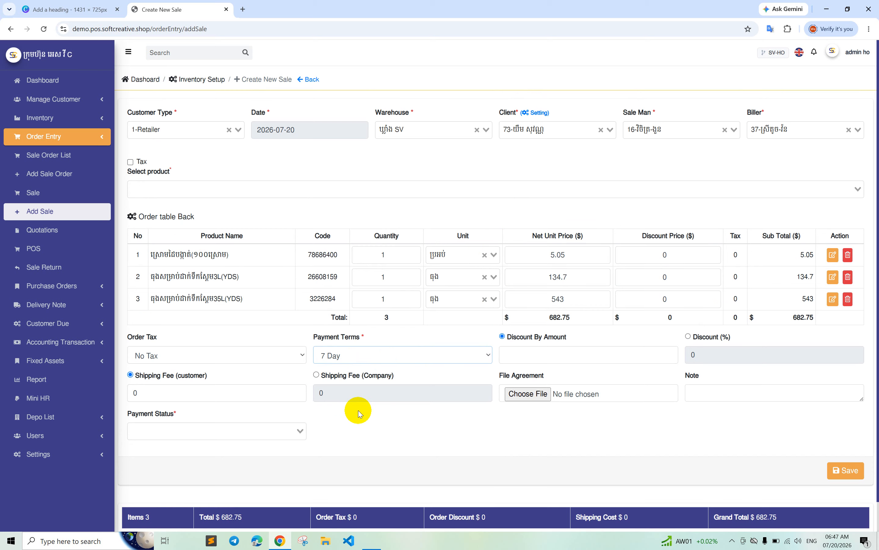
{"action": "left_click", "coordinate": [387, 355]}
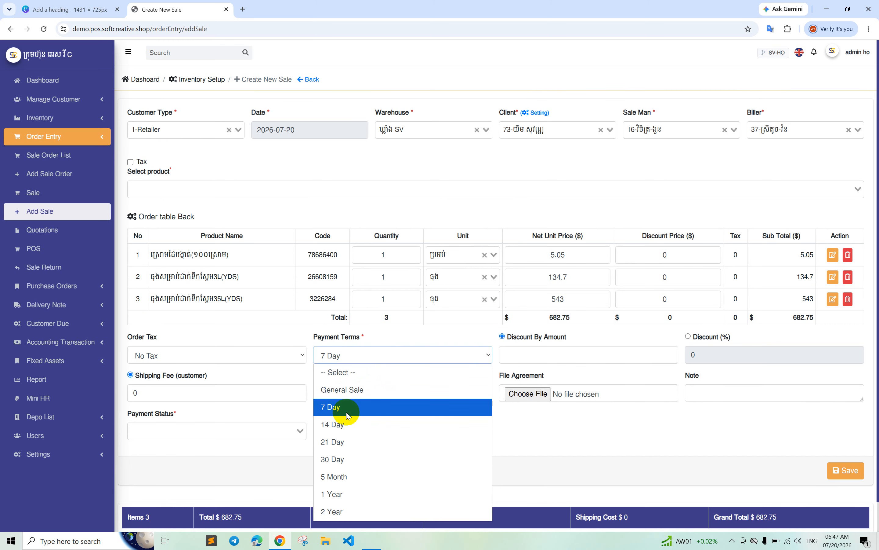
{"action": "left_click", "coordinate": [361, 416]}
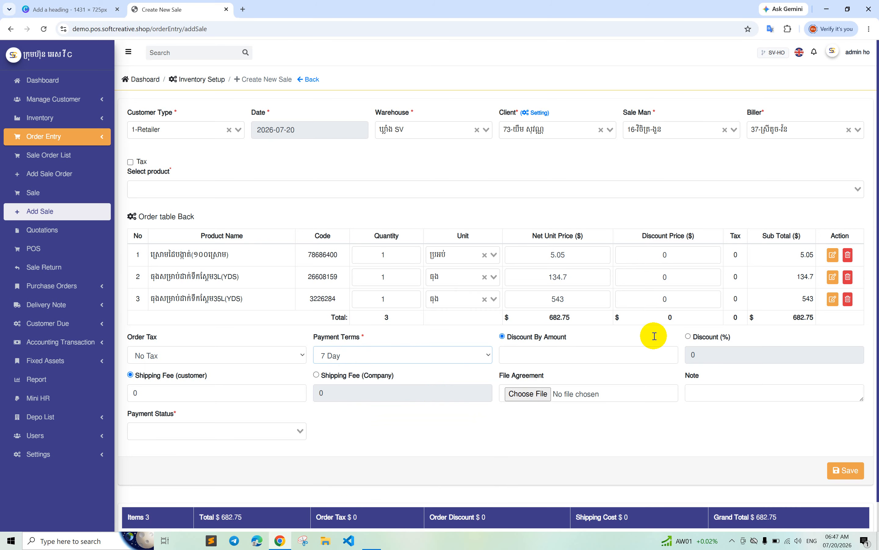
Step: Set the payment terms back to General Sale
{"action": "scroll", "coordinate": [156, 416], "scroll_direction": "down", "scroll_amount": 2}
{"action": "left_click", "coordinate": [225, 395]}
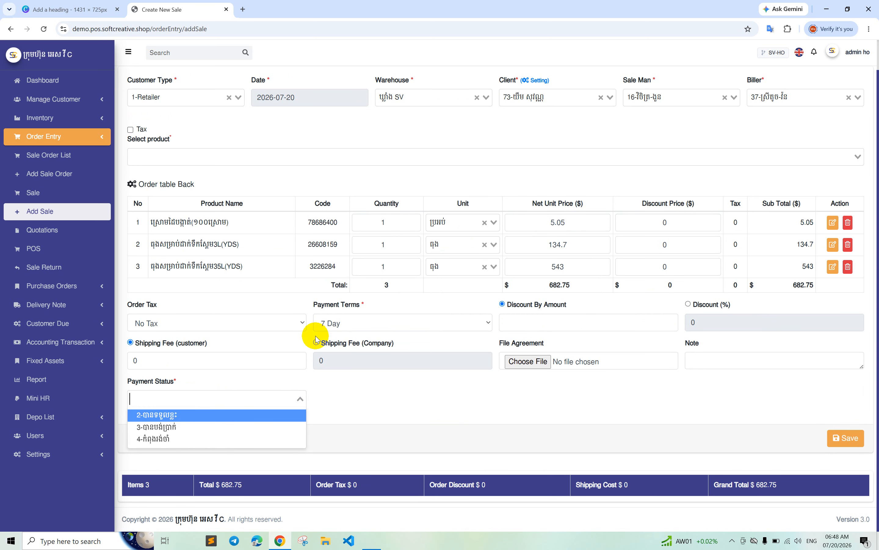
{"action": "left_click", "coordinate": [334, 325]}
{"action": "left_click", "coordinate": [341, 357]}
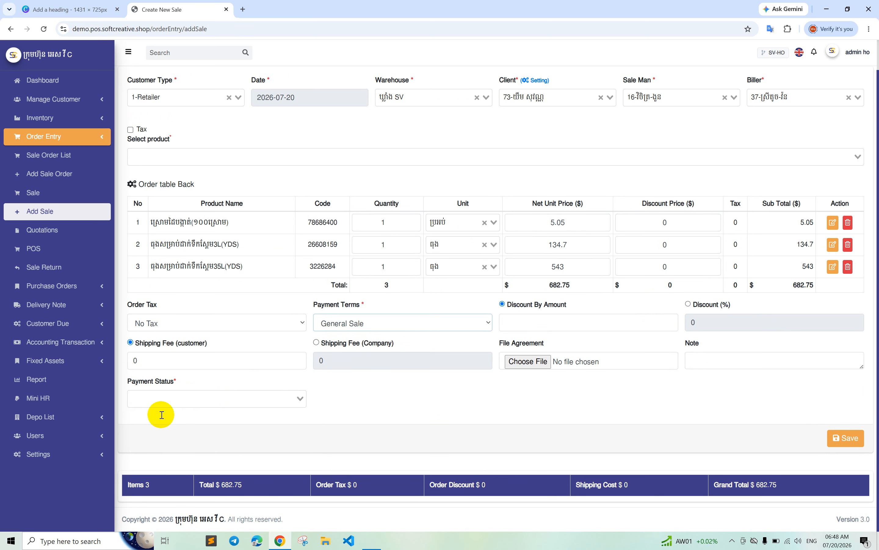
Step: Set the payment status to 3-បានបង់ប្រាក់ and the payment method to 3-តាមរយៈ ABA-USD
{"action": "left_click", "coordinate": [151, 399]}
{"action": "left_click", "coordinate": [156, 426]}
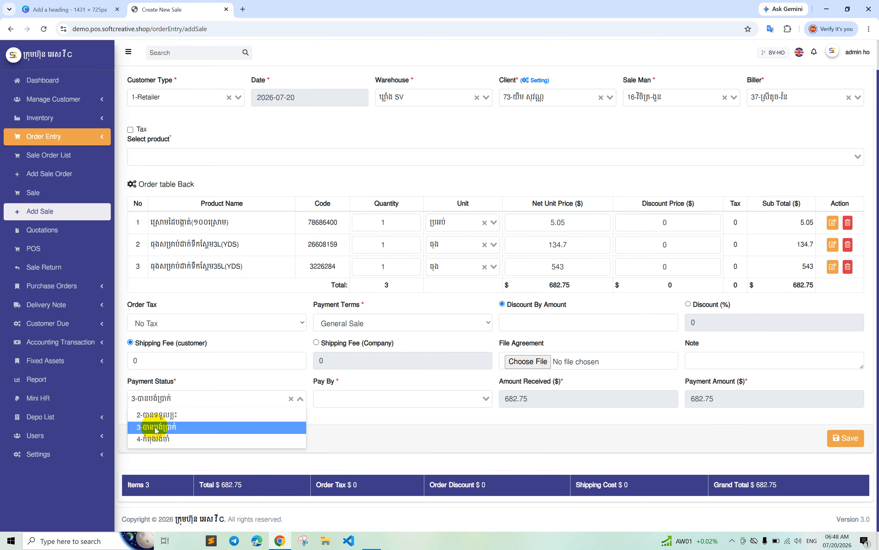
{"action": "left_click", "coordinate": [408, 397]}
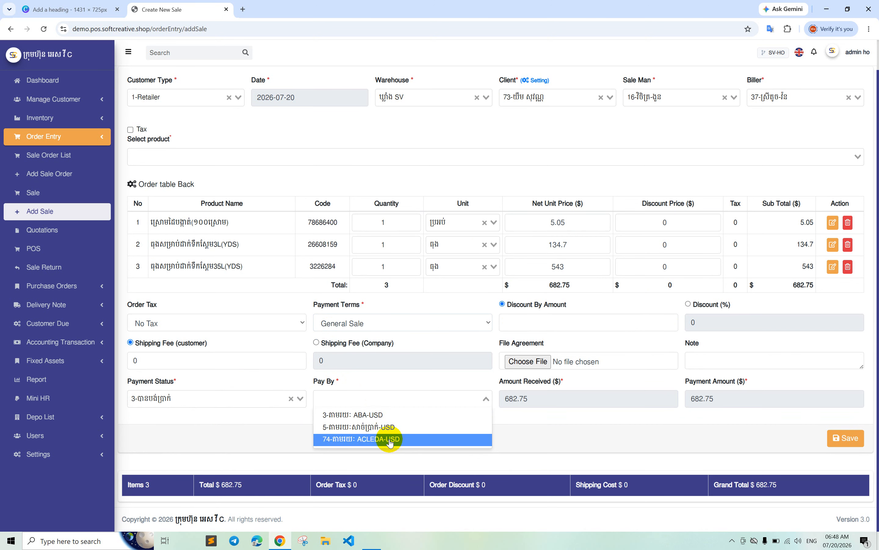
{"action": "left_click", "coordinate": [379, 416]}
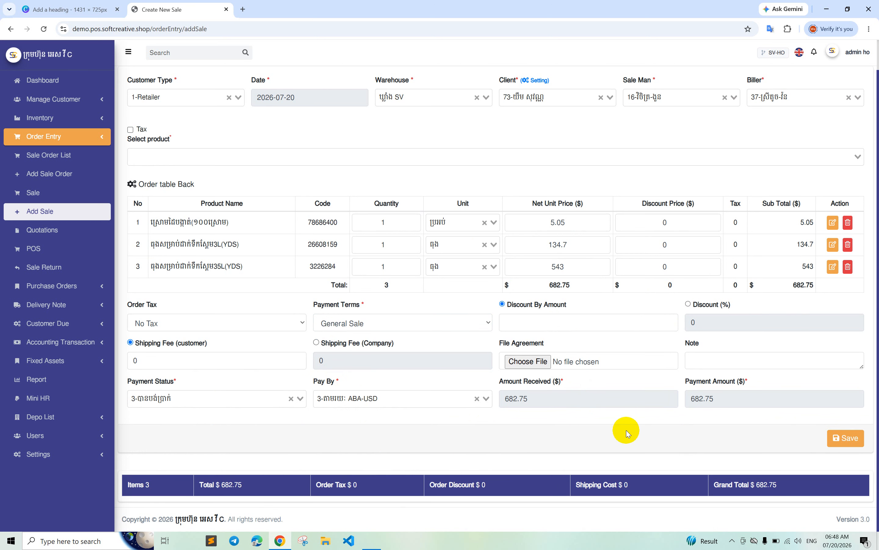
Step: Review the completed sale form and save the new sale
{"action": "scroll", "coordinate": [538, 385], "scroll_direction": "up", "scroll_amount": 1}
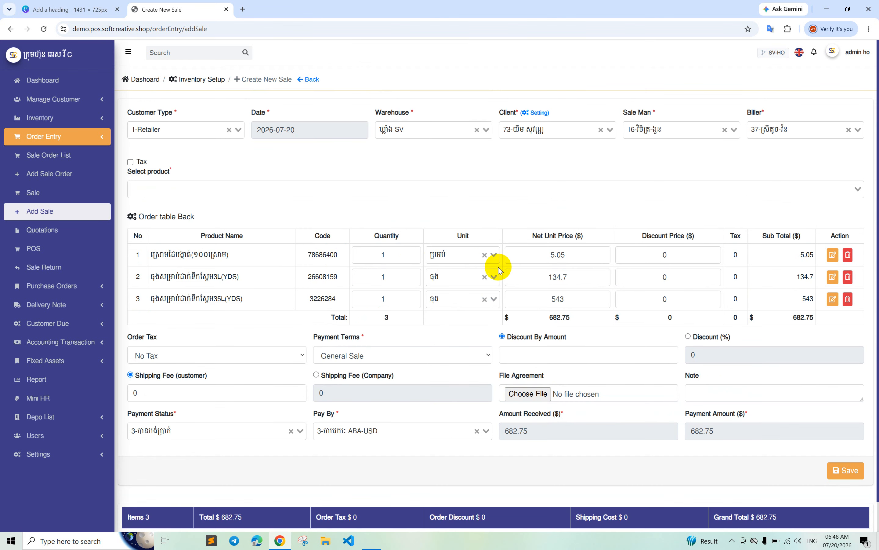
{"action": "scroll", "coordinate": [858, 465], "scroll_direction": "down", "scroll_amount": 1}
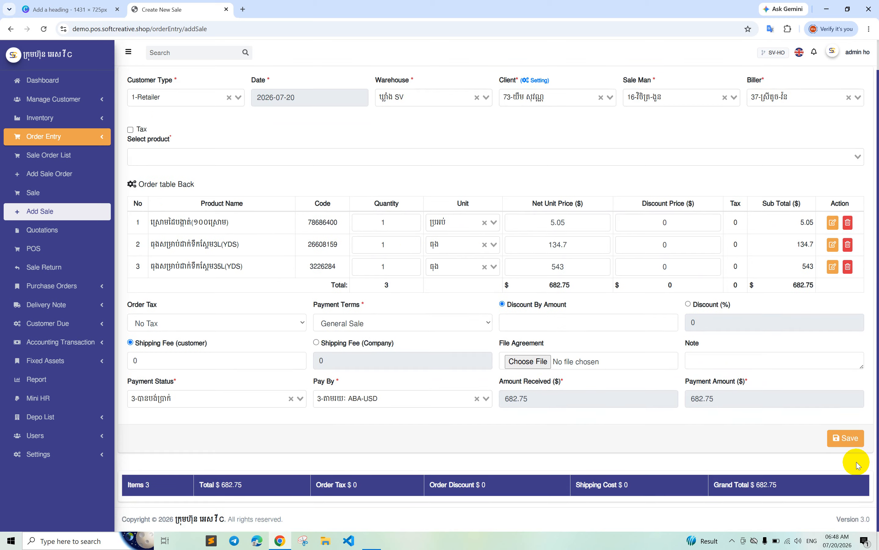
{"action": "left_click", "coordinate": [854, 441]}
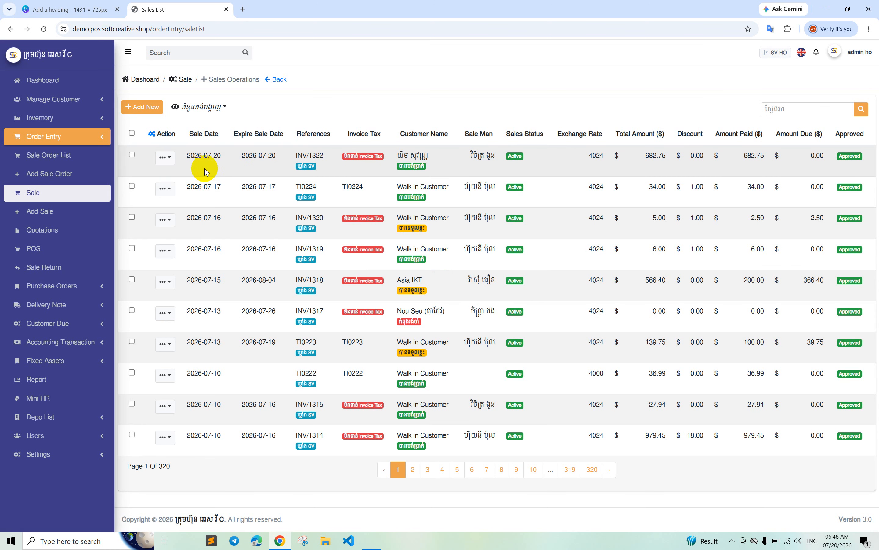
Step: View the Invoice A4 print preview of the newest sale, dated 2026-07-20, and return to the sales list
{"action": "left_click", "coordinate": [165, 158]}
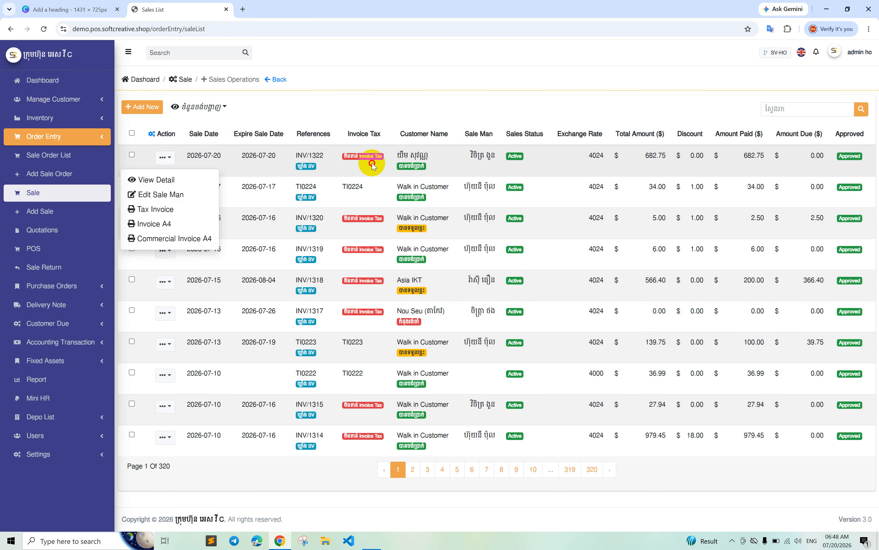
{"action": "left_click", "coordinate": [178, 157]}
{"action": "left_click", "coordinate": [178, 157]}
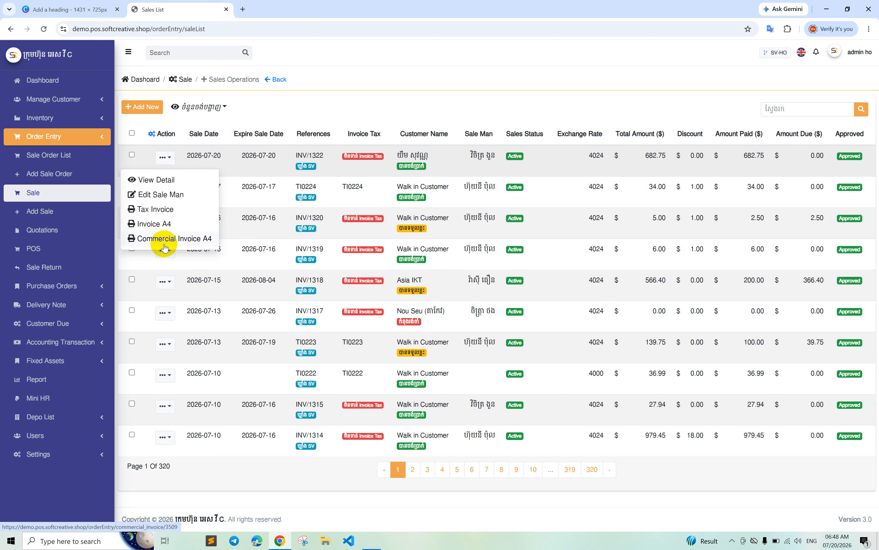
{"action": "left_click", "coordinate": [411, 183]}
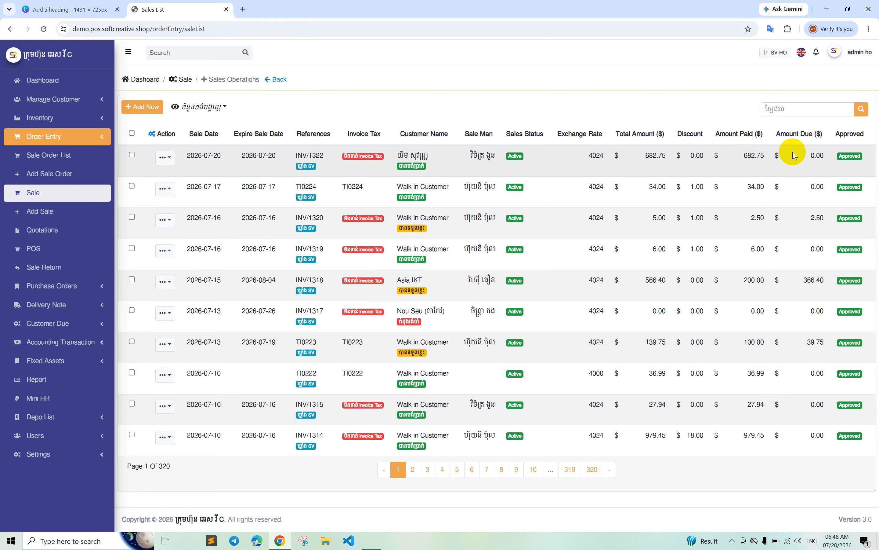
{"action": "left_click", "coordinate": [153, 157]}
{"action": "left_click", "coordinate": [145, 223]}
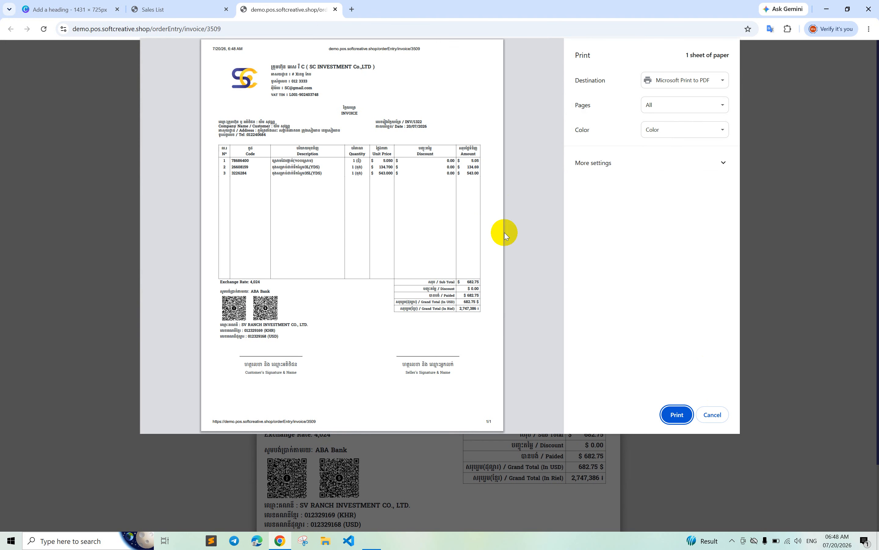
{"action": "left_click", "coordinate": [188, 8]}
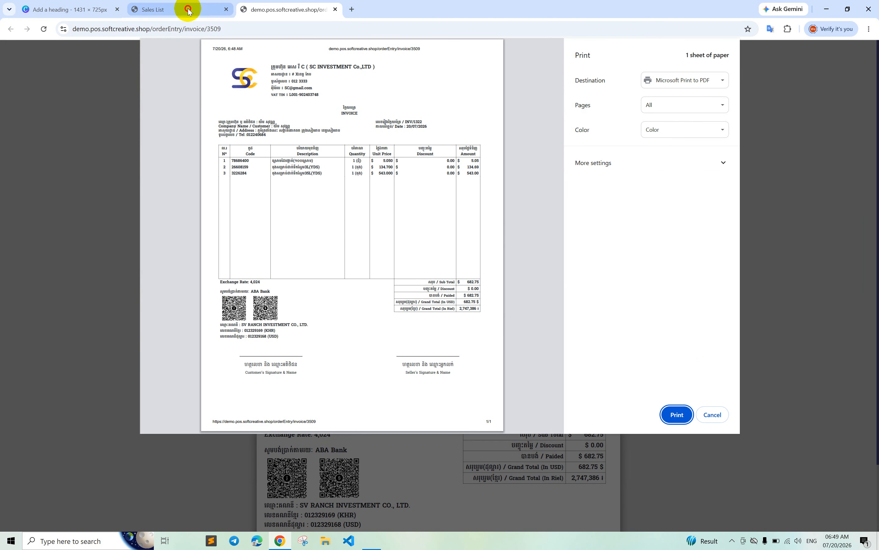